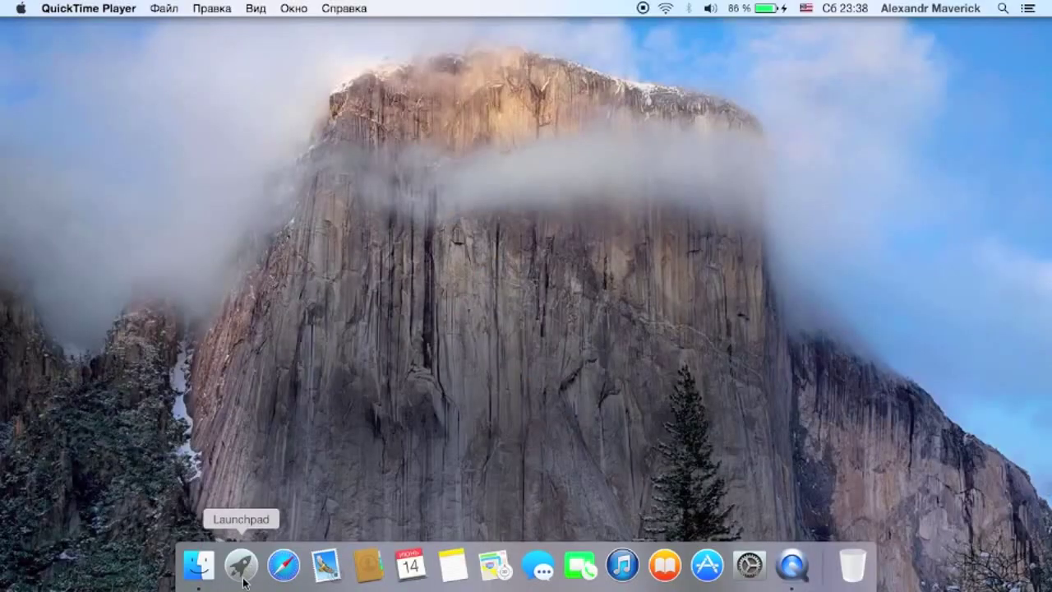
# - Launch PPHelper from Launchpad's Утилиты folder so it recognises the connected iPhone
pyautogui.click(241, 567)
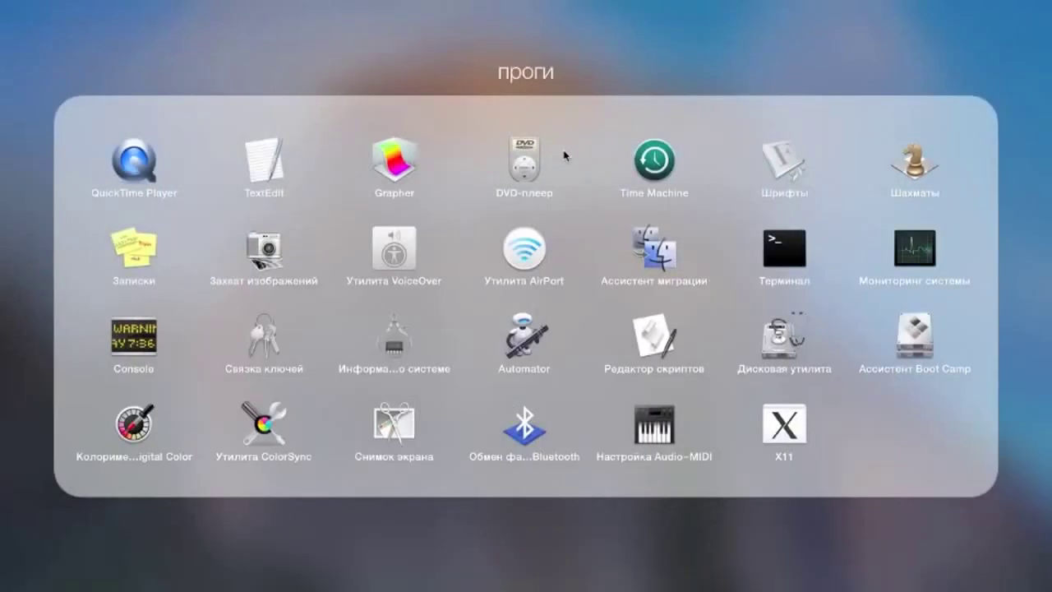
pyautogui.click(616, 79)
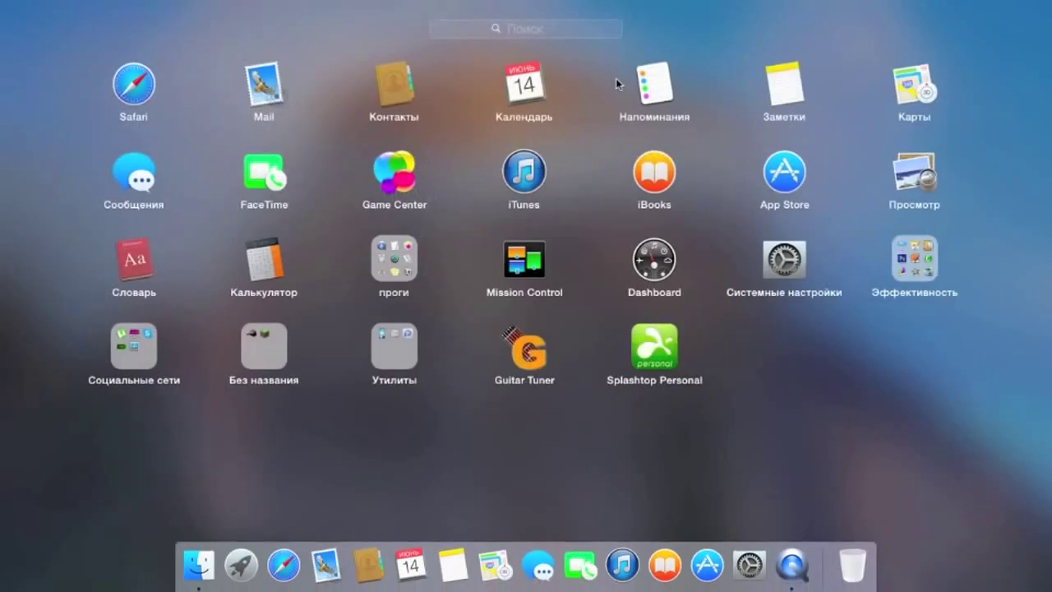
pyautogui.click(404, 343)
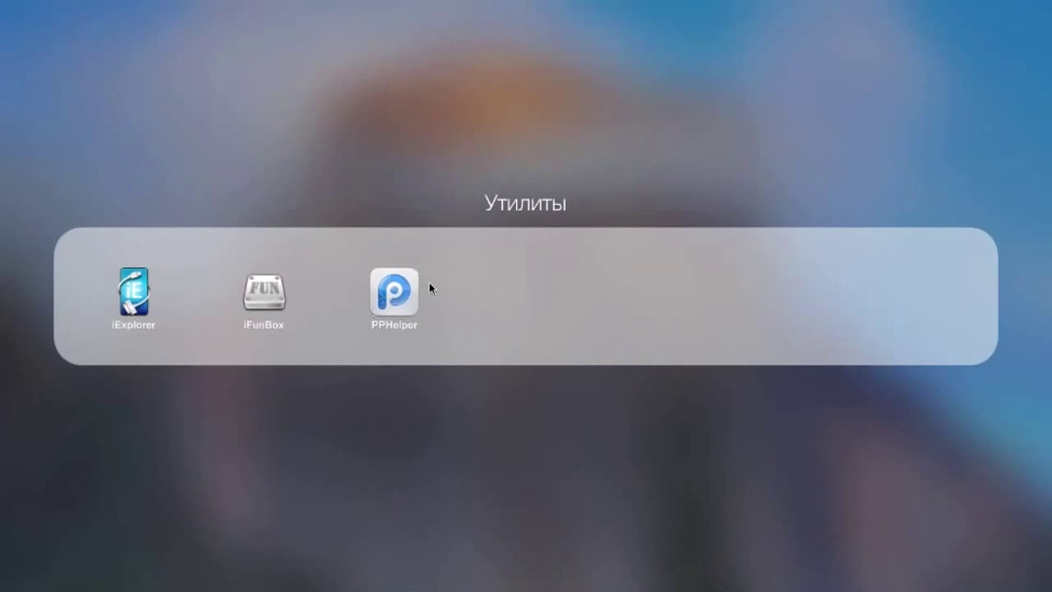
pyautogui.click(388, 301)
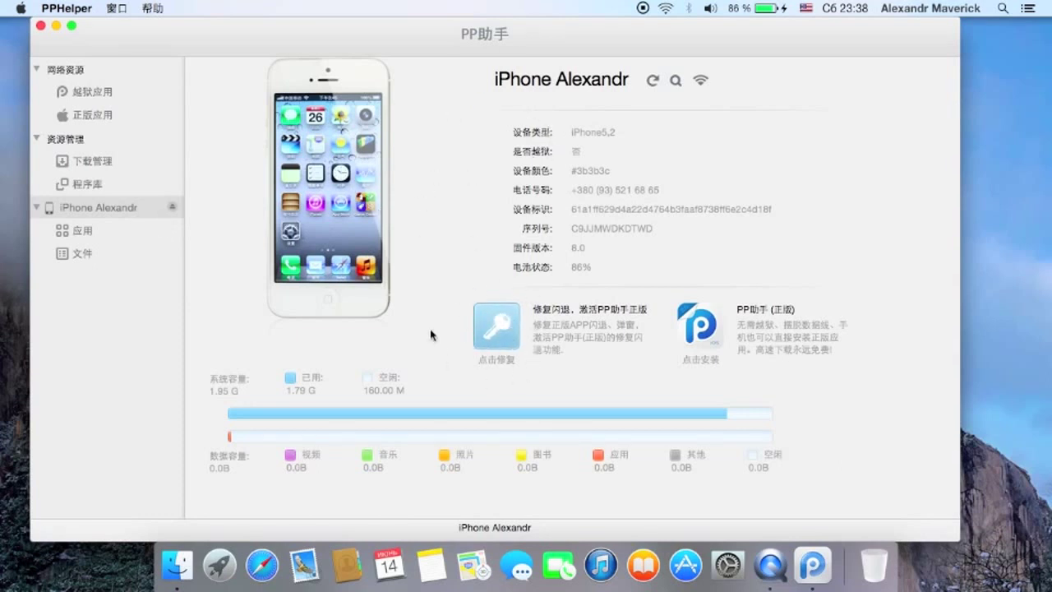
# - Start the 点击修复 crash repair and activation, and dismiss the new-version prompt
pyautogui.click(496, 327)
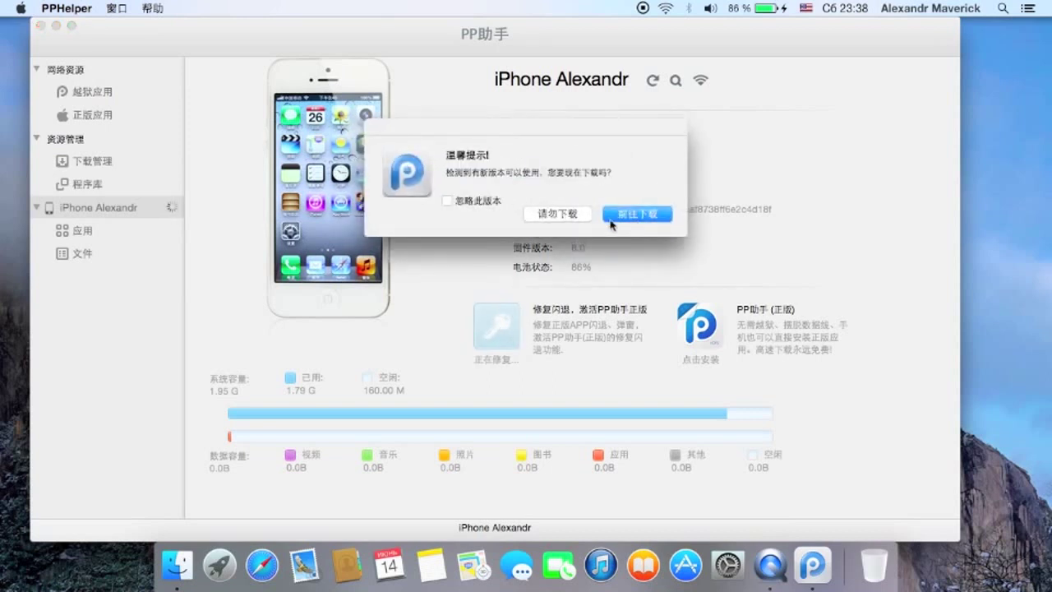
pyautogui.click(577, 217)
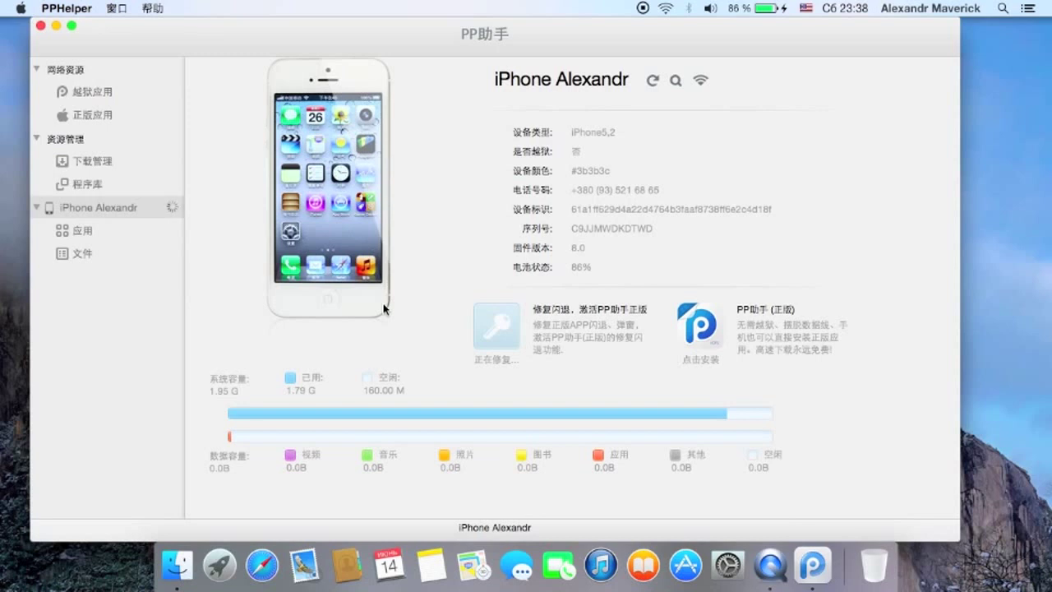
# - Search the 正版应用 official app store for 'toca'
pyautogui.click(87, 184)
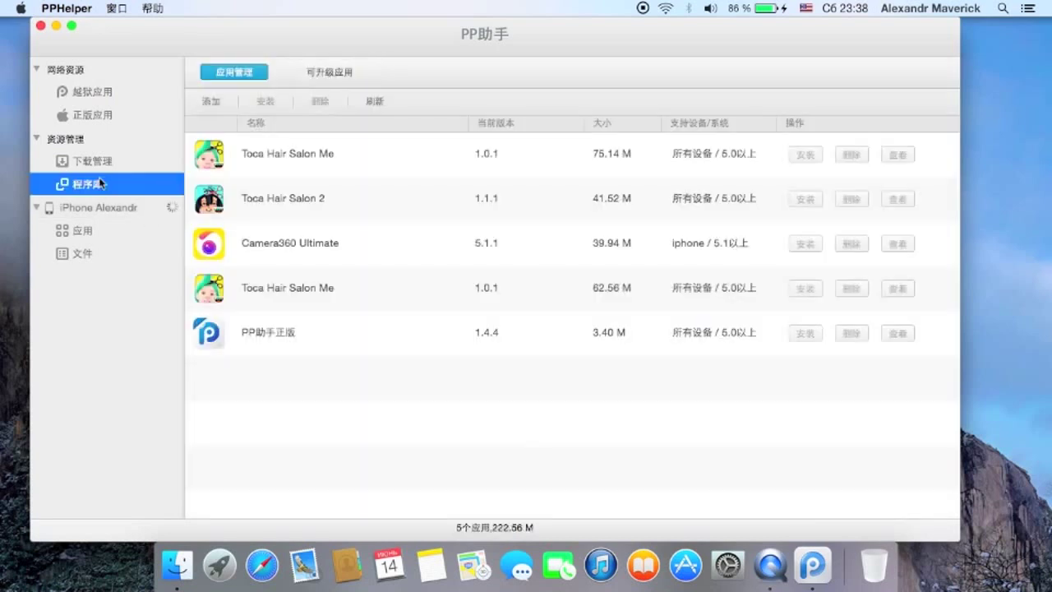
pyautogui.click(93, 161)
pyautogui.click(92, 115)
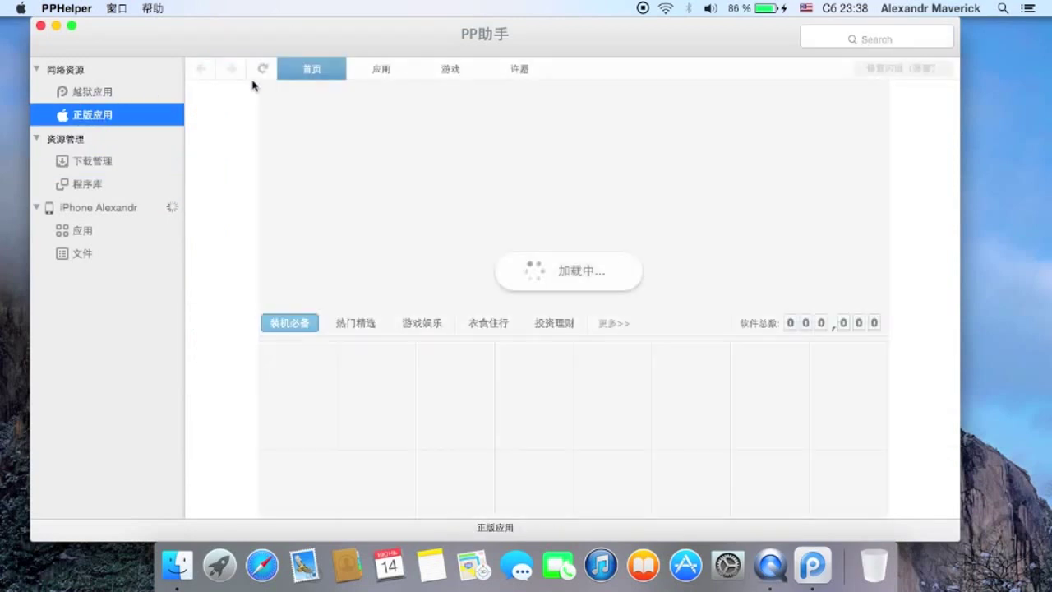
pyautogui.click(883, 37)
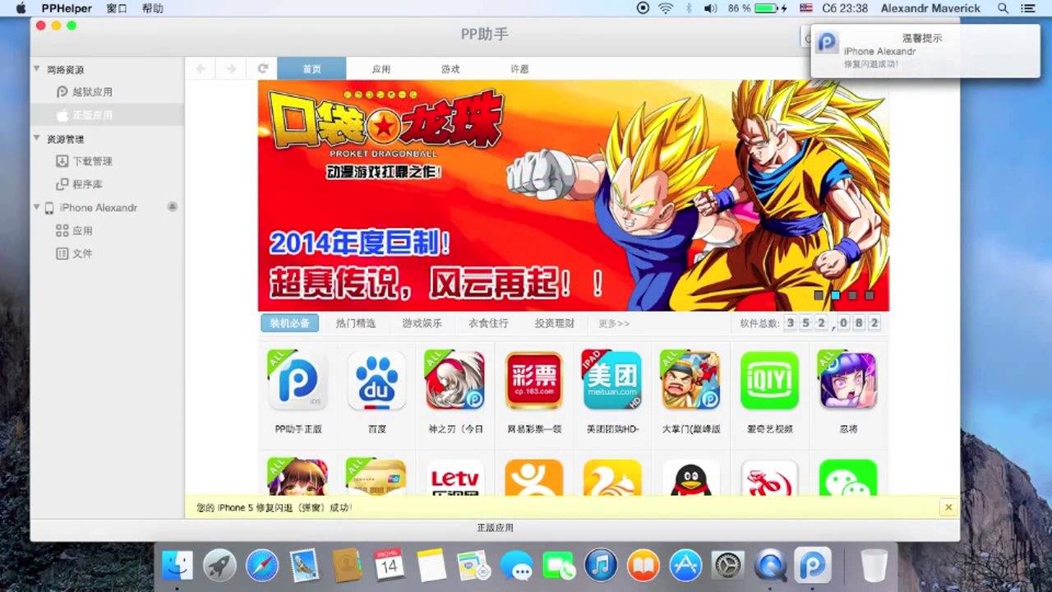
pyautogui.write('toca')
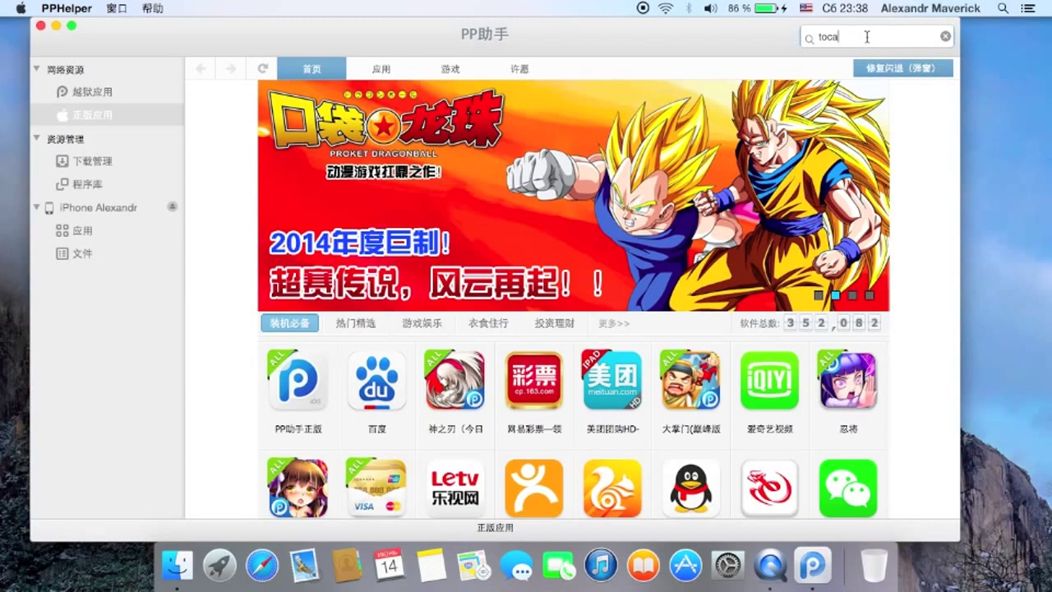
pyautogui.press('super+a')
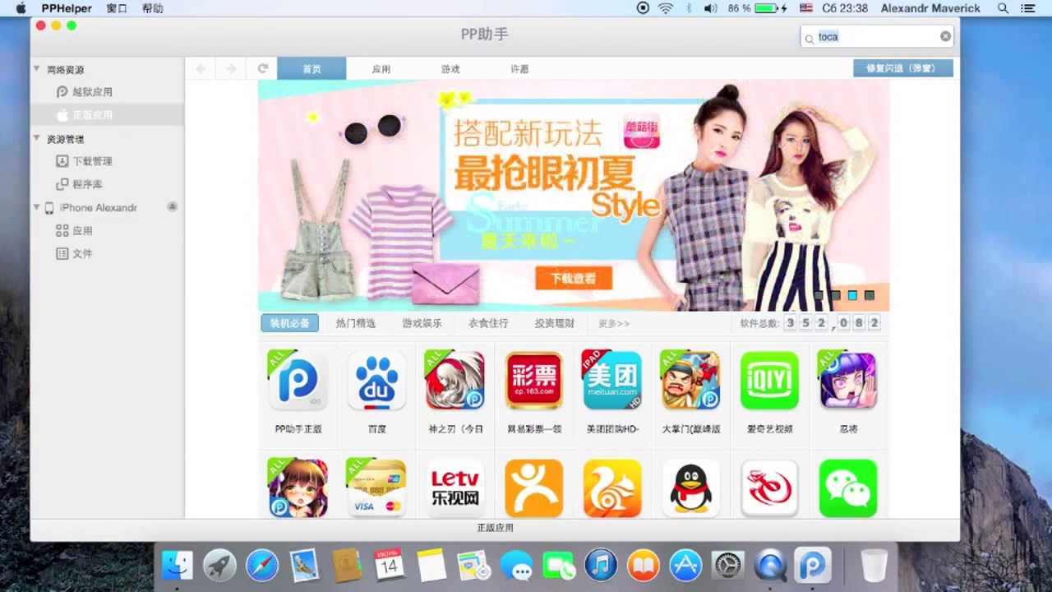
pyautogui.press('Return')
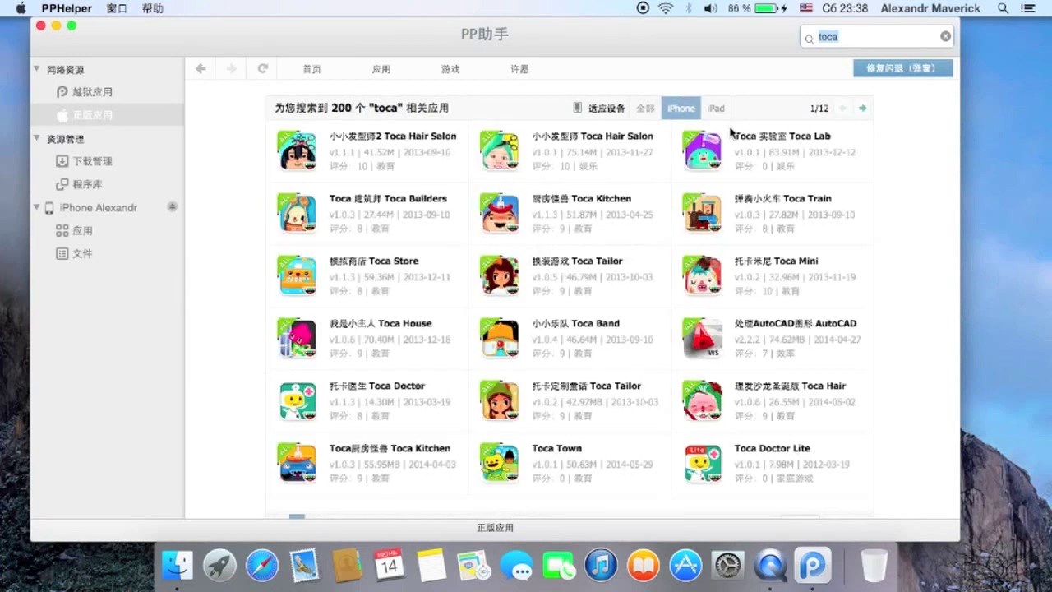
pyautogui.moveTo(362, 153)
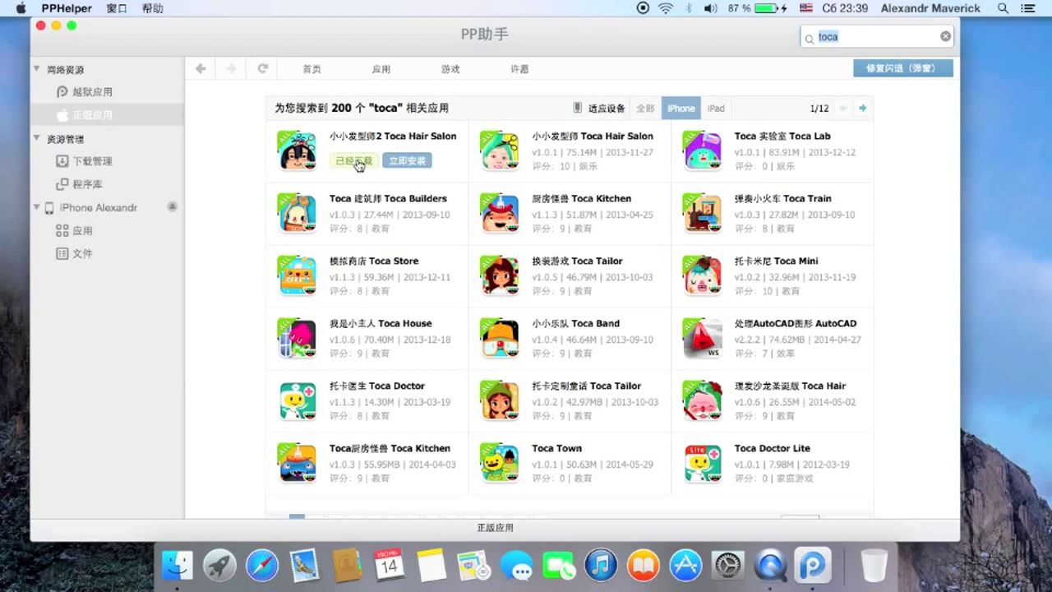
# - Install Toca Hair Salon 2 from the 已下载 list in 下载管理 onto the iPhone
pyautogui.click(125, 161)
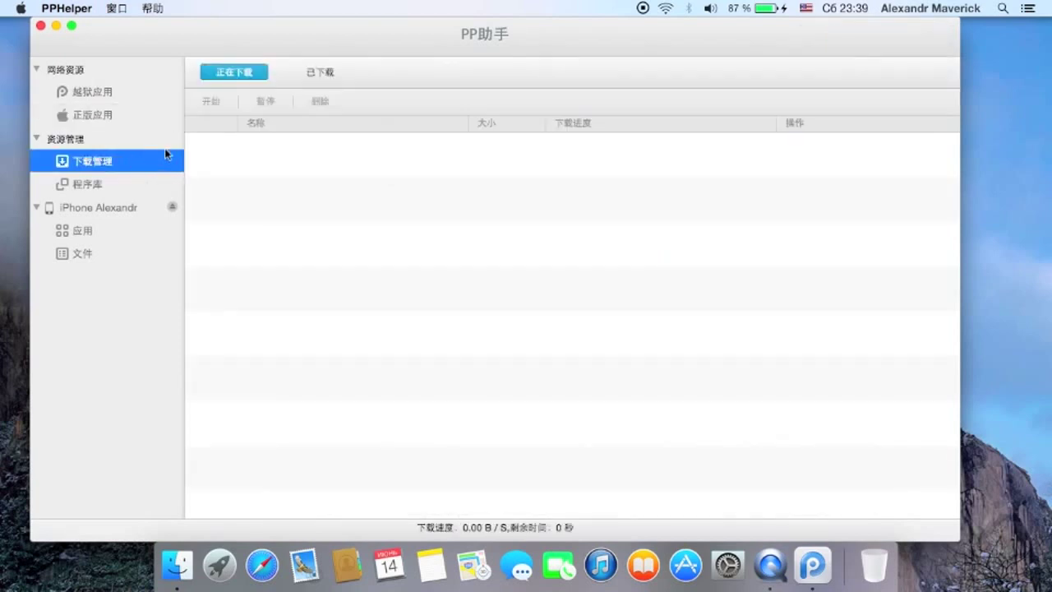
pyautogui.click(312, 72)
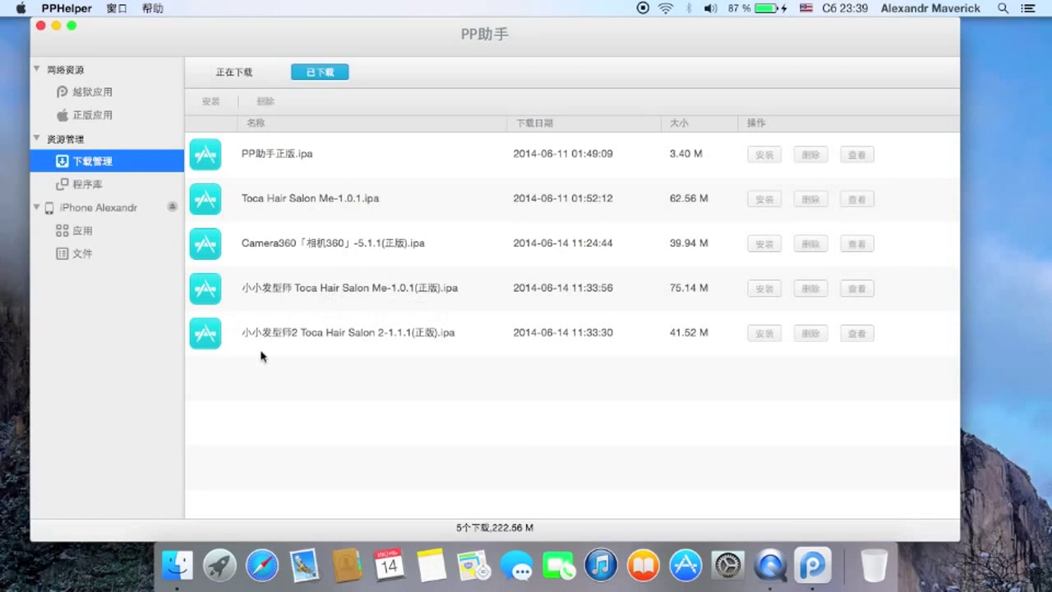
pyautogui.click(762, 333)
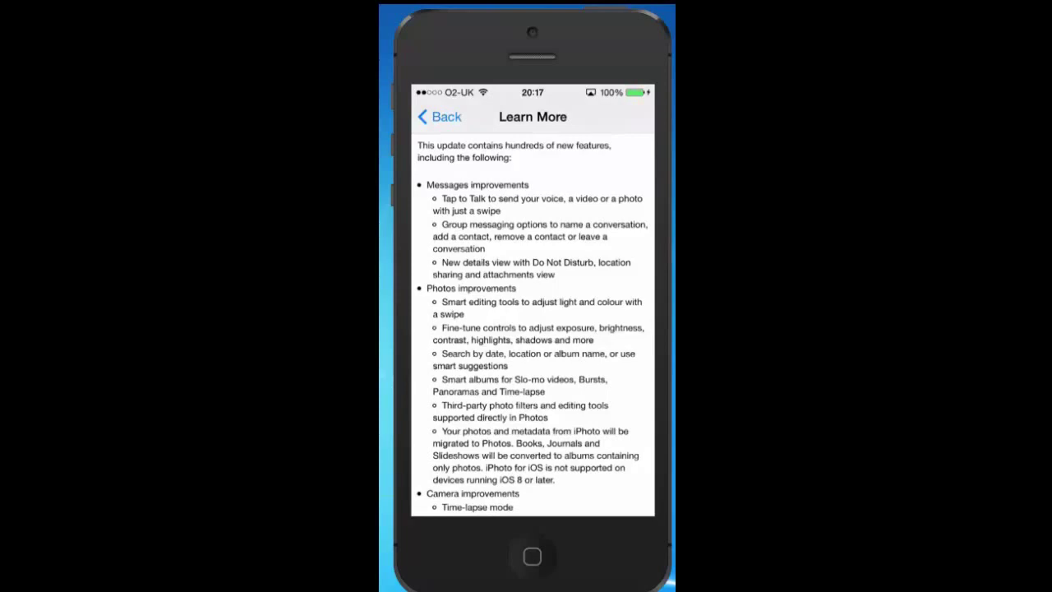
pyautogui.scroll(-5, 533, 329)
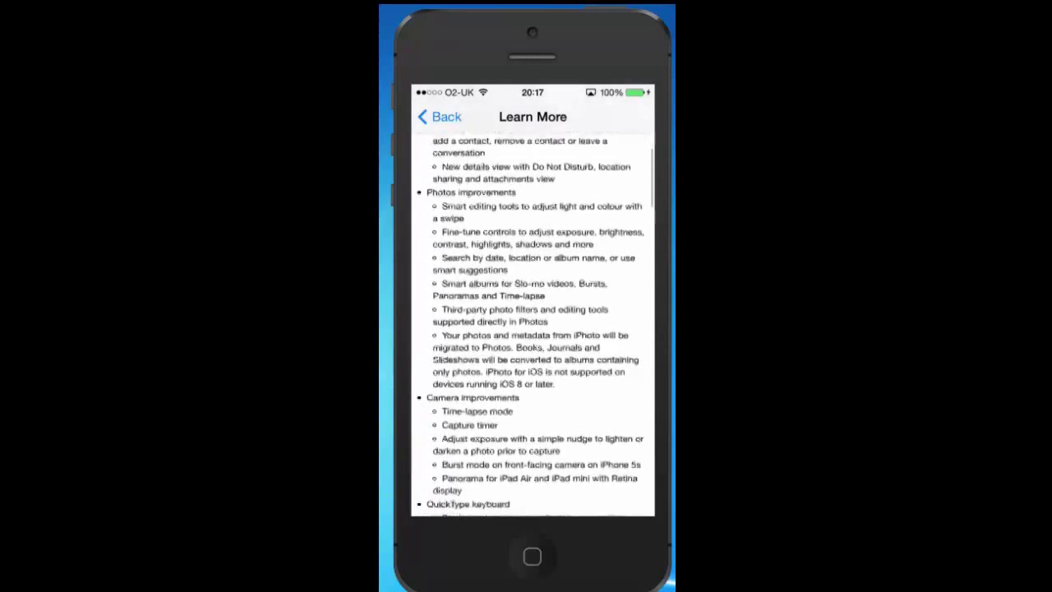
pyautogui.scroll(-5, 533, 329)
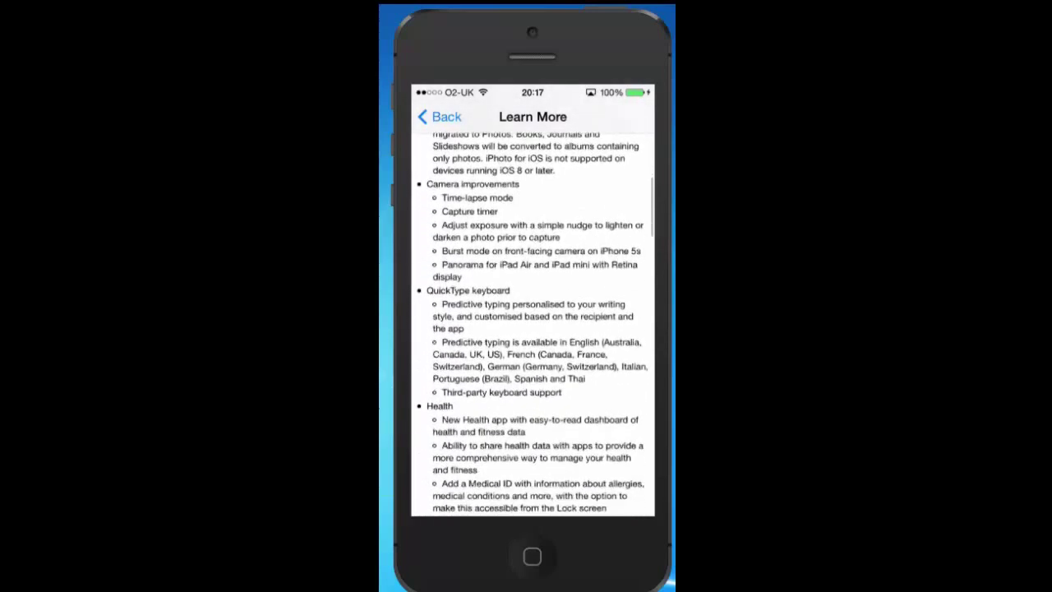
pyautogui.scroll(-1, 533, 329)
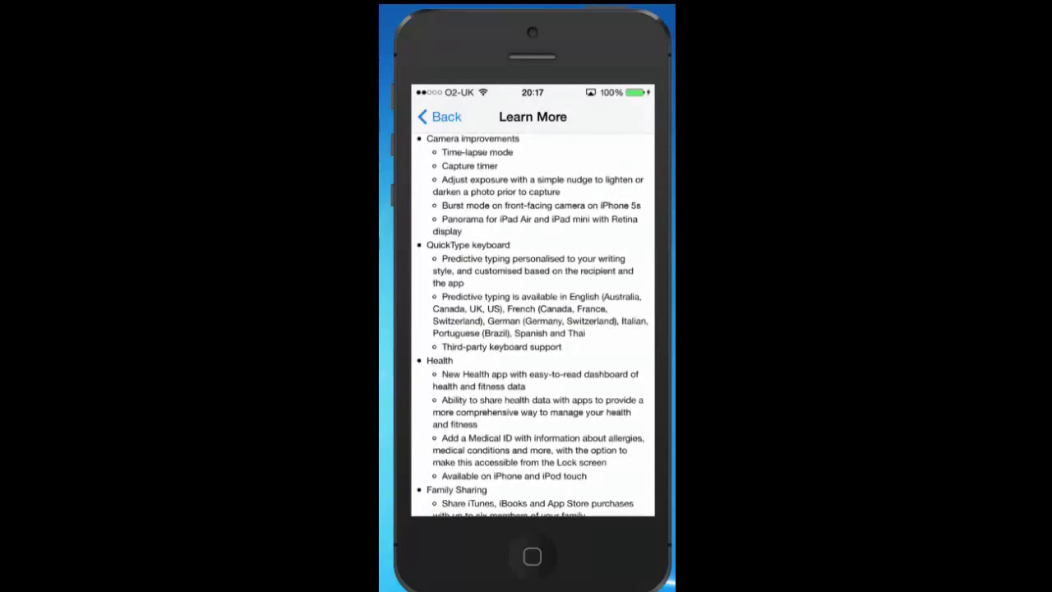
pyautogui.scroll(-5, 533, 329)
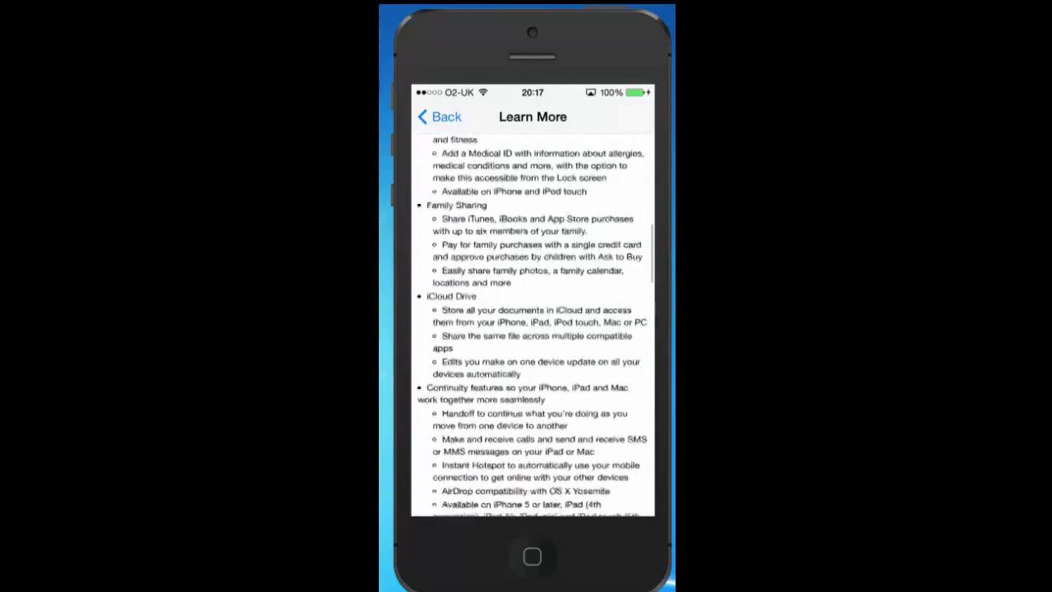
pyautogui.scroll(-2, 533, 329)
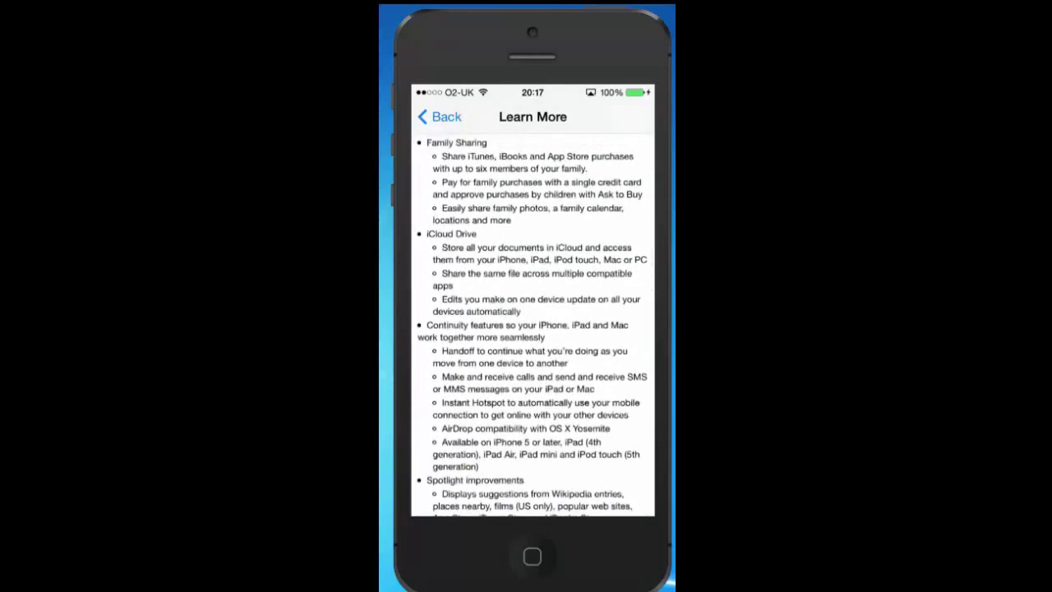
pyautogui.scroll(-6, 532, 329)
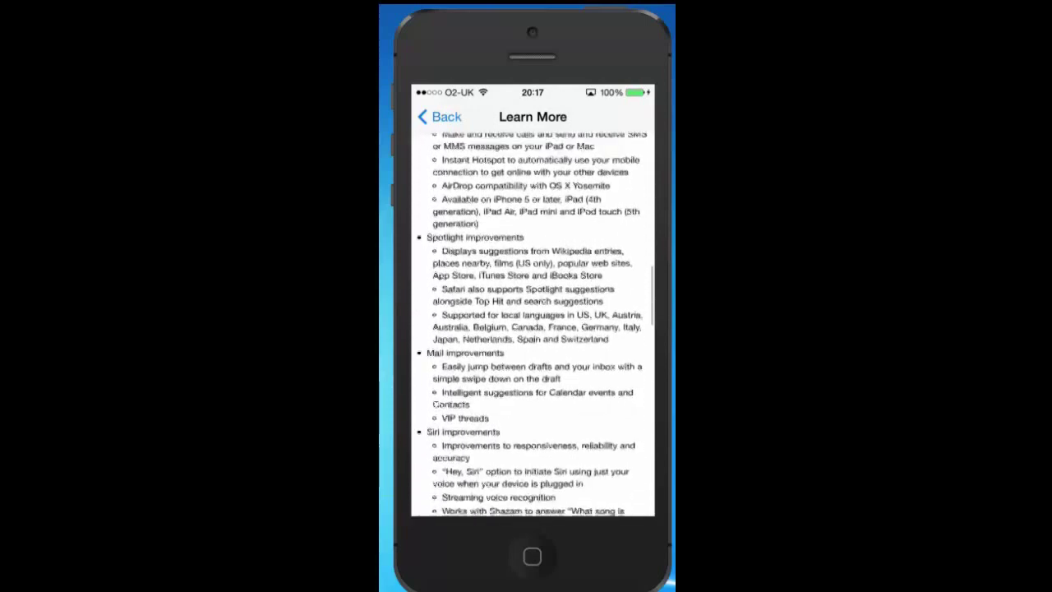
pyautogui.scroll(-3, 533, 329)
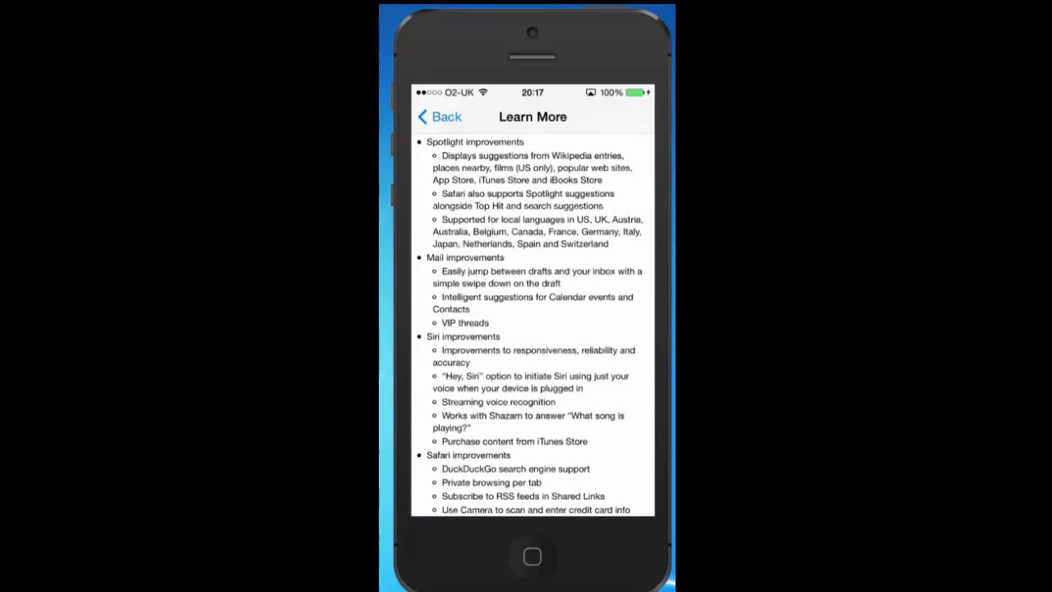
pyautogui.scroll(-8, 532, 329)
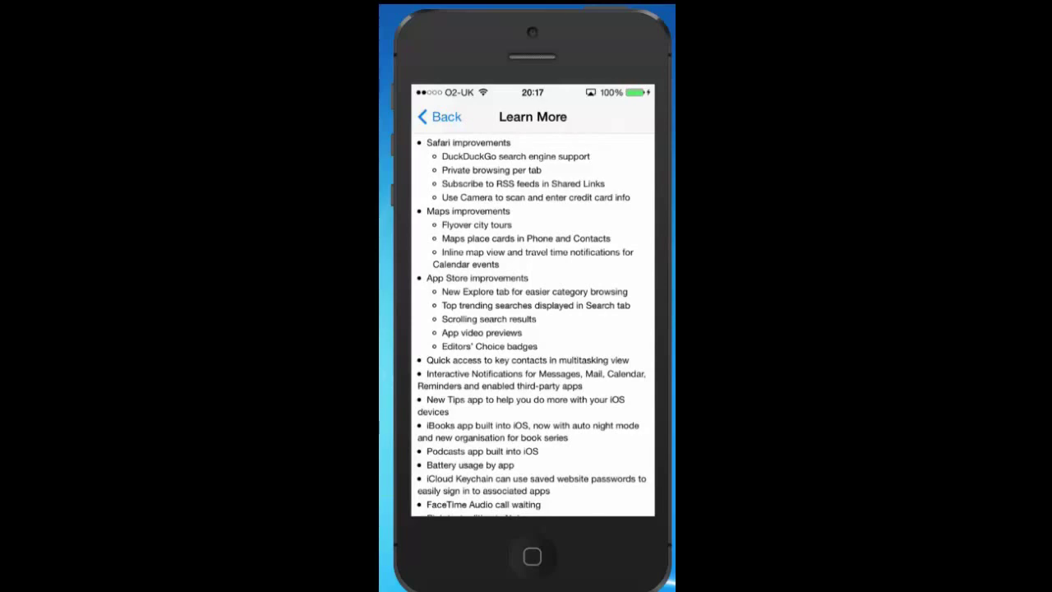
pyautogui.scroll(-5, 532, 329)
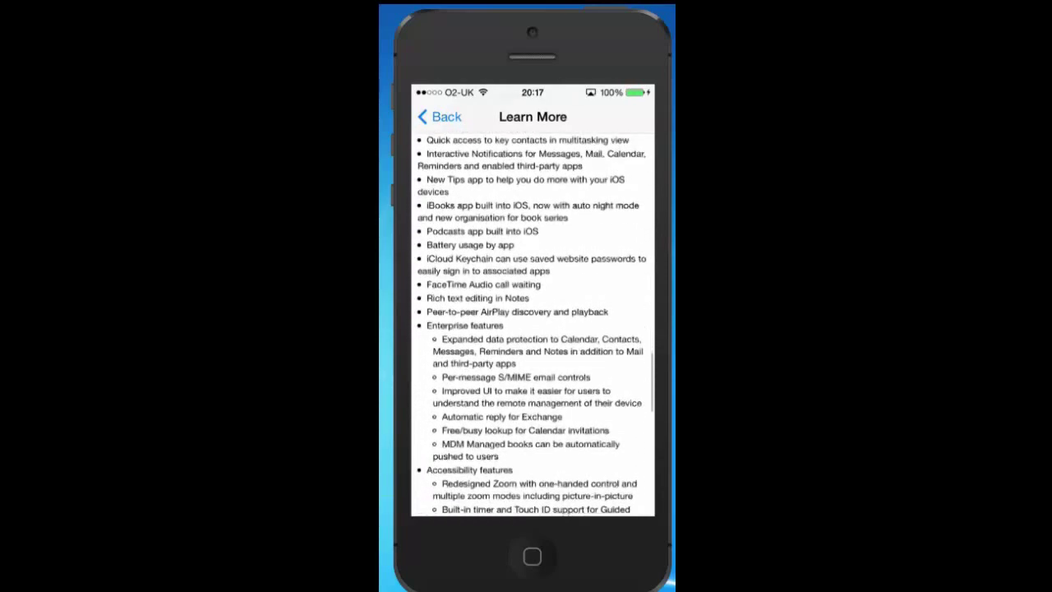
pyautogui.scroll(-3, 533, 329)
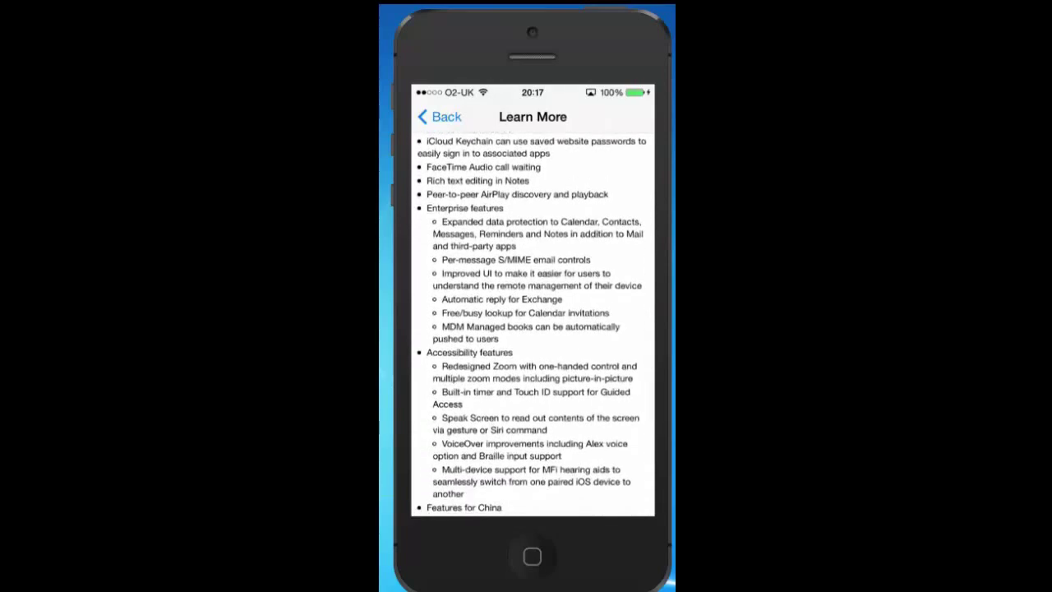
pyautogui.scroll(-5, 533, 329)
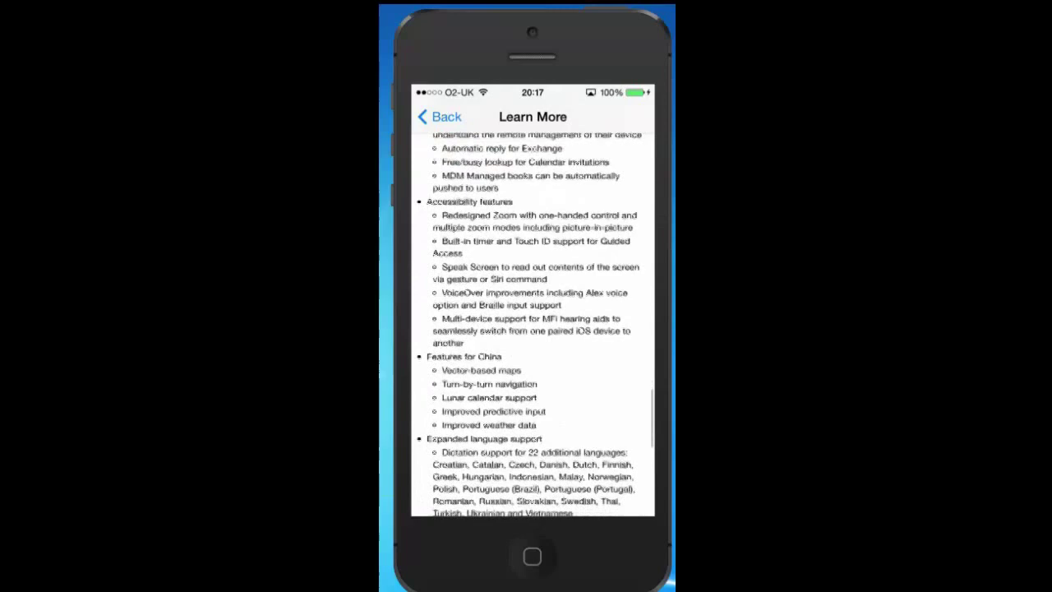
pyautogui.scroll(-3, 533, 329)
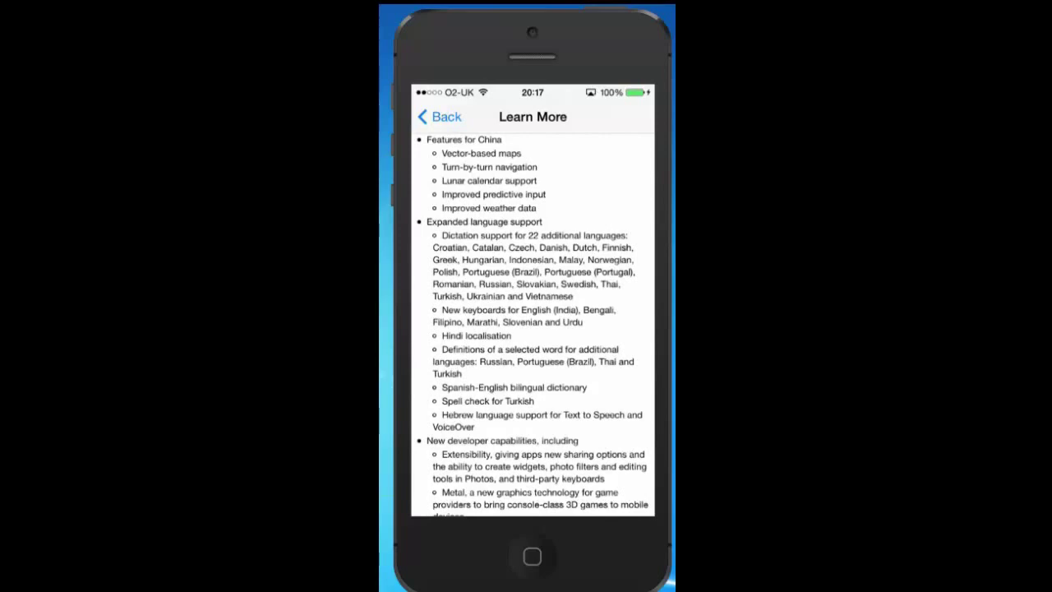
pyautogui.scroll(-5, 533, 329)
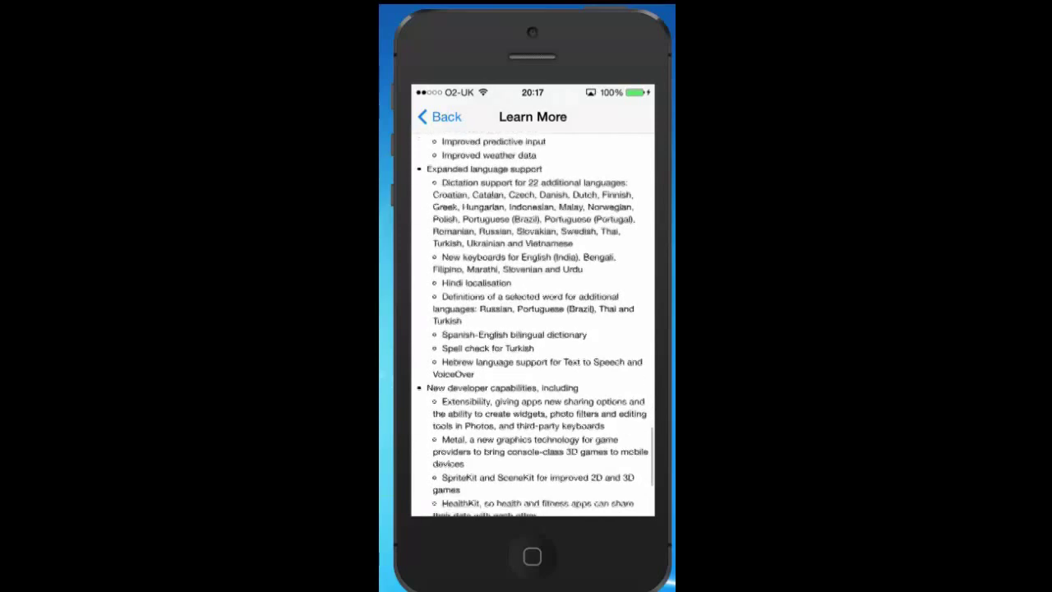
pyautogui.scroll(-2, 533, 329)
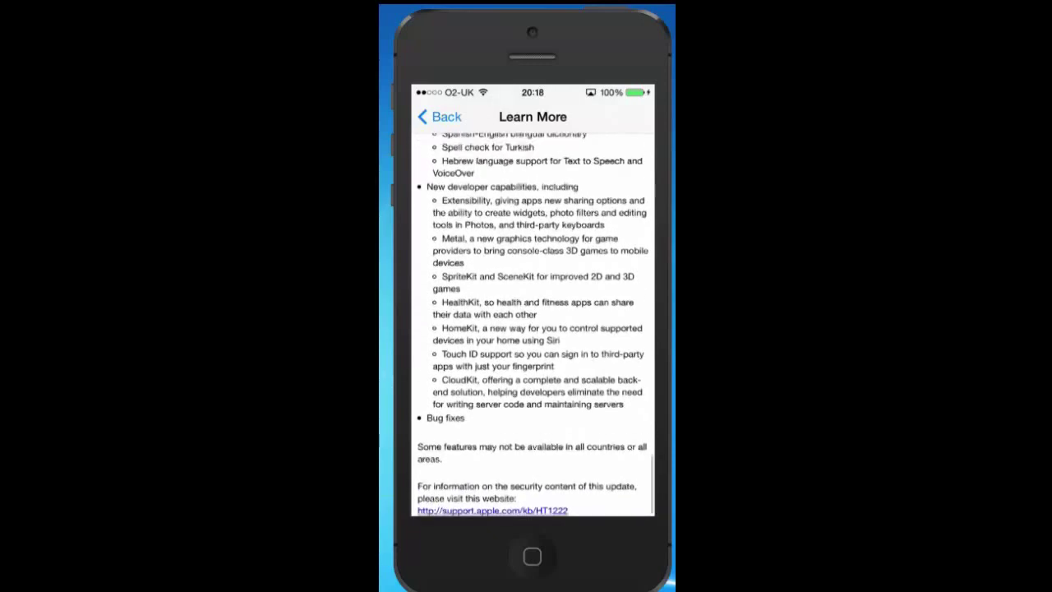
# - Go back from the iOS 8.0 Learn More notes to the Software Update screen
pyautogui.click(440, 117)
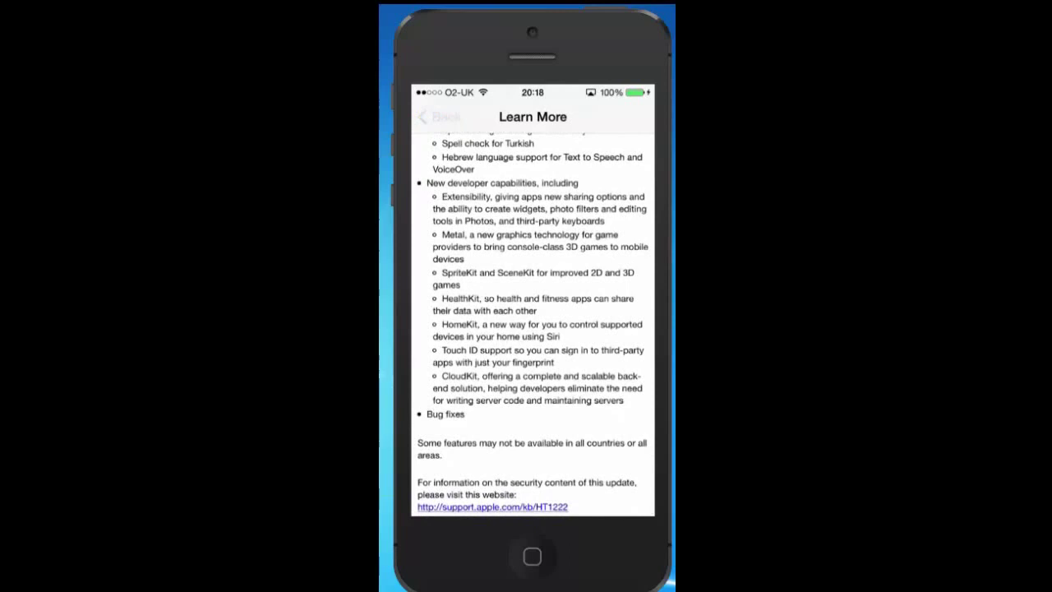